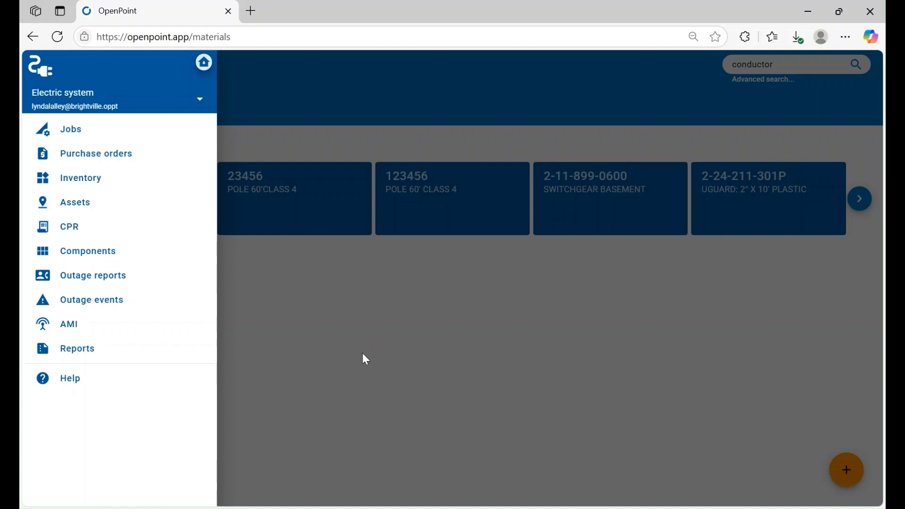
Open the Materials page from the system components
{"action": "left_click", "coordinate": [108, 256]}
{"action": "scroll", "coordinate": [167, 366], "scroll_direction": "down", "scroll_amount": 8}
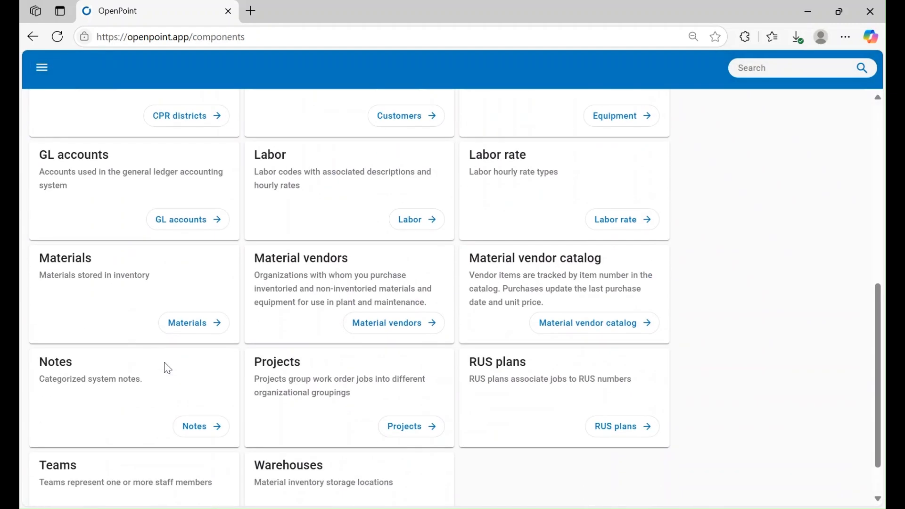
{"action": "left_click", "coordinate": [191, 323]}
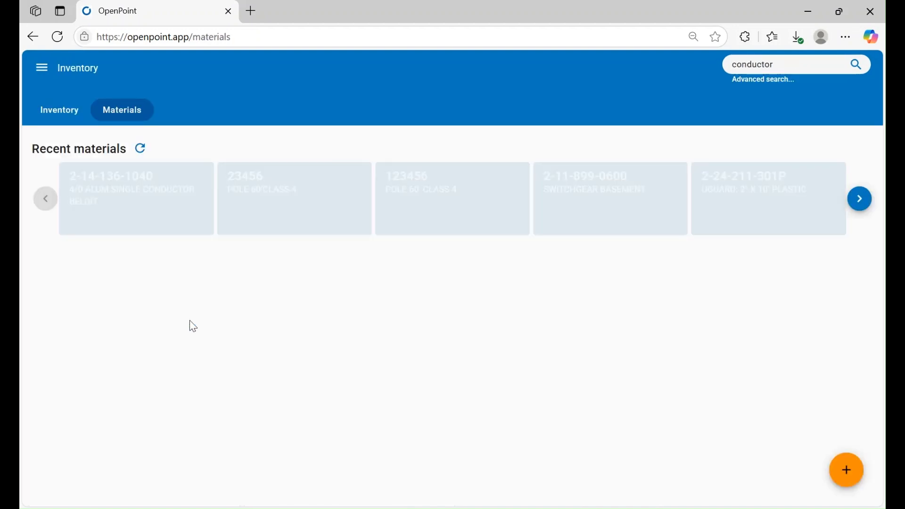
Start a new material with unit code 34567 and description "4/0 ALUM SINGLE CONDUCTOR BELOIT"
{"action": "left_click", "coordinate": [849, 475]}
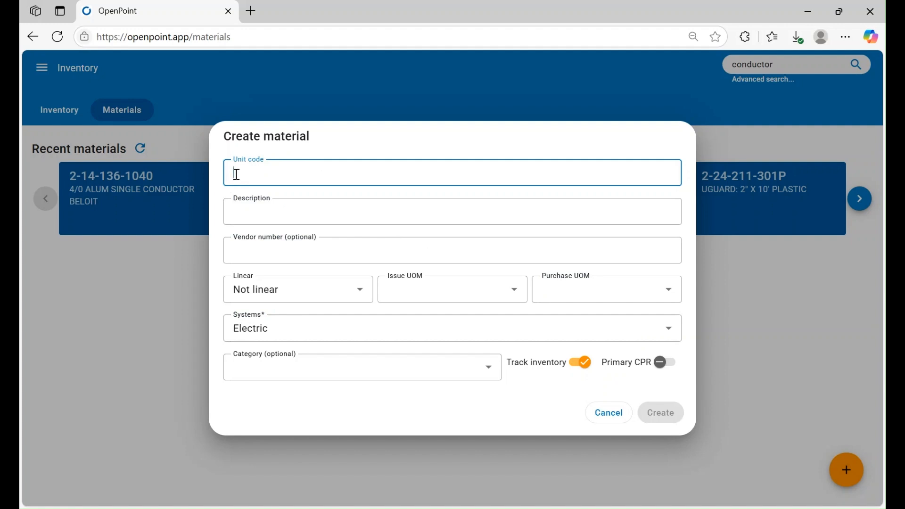
{"action": "type", "text": "34567"}
{"action": "left_click", "coordinate": [235, 217]}
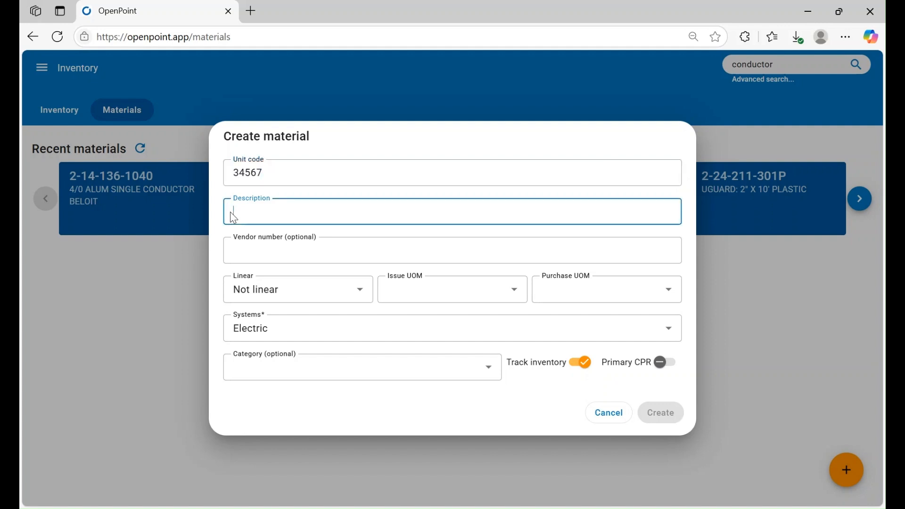
{"action": "type", "text": "4/0 ALUM SINGLE CONDUCTOR BELOIT"}
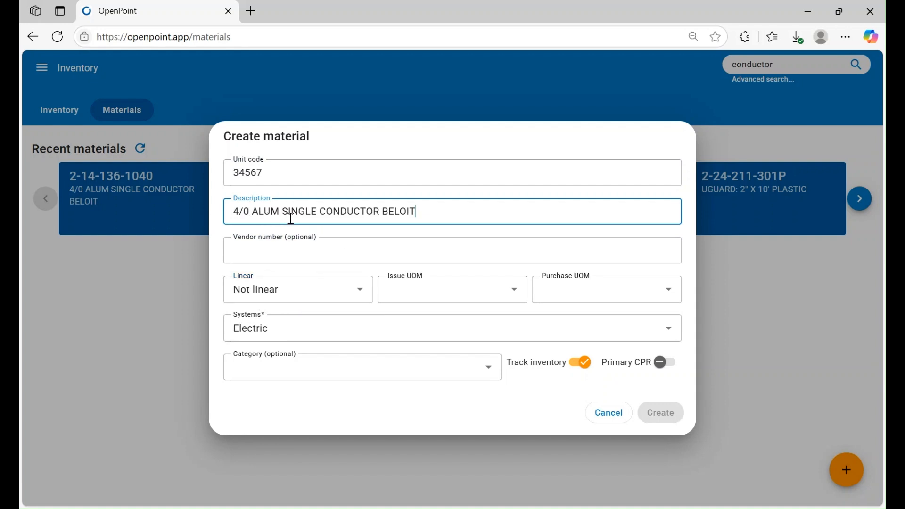
Define the new material as Linear, with FT as both its issue and purchase unit of measure
{"action": "left_click", "coordinate": [332, 300]}
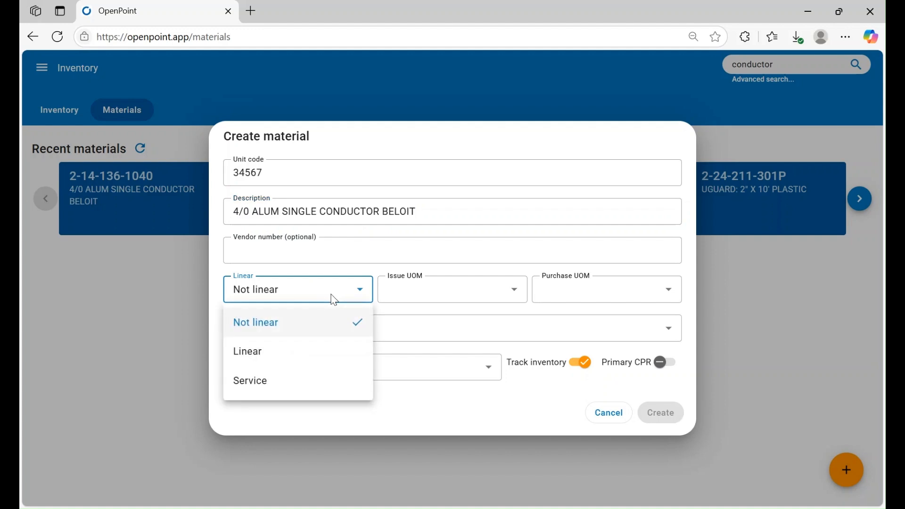
{"action": "left_click", "coordinate": [261, 358]}
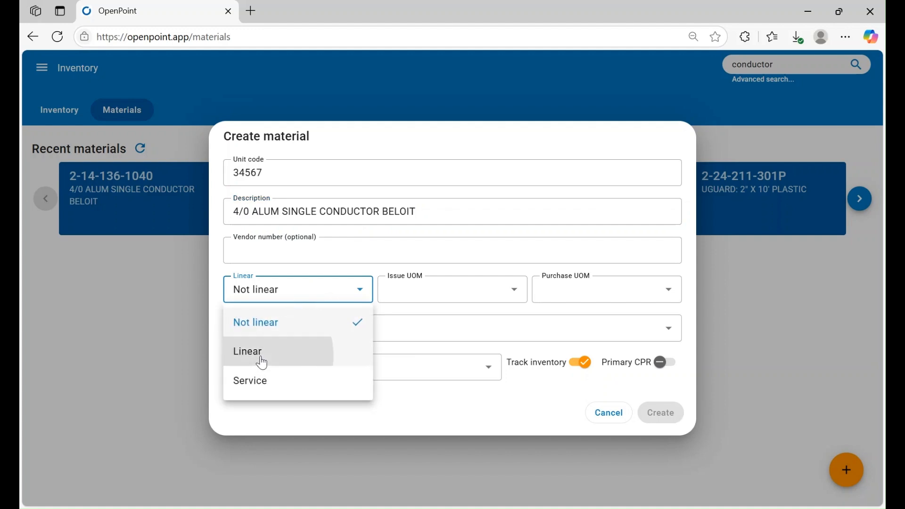
{"action": "left_click", "coordinate": [429, 294]}
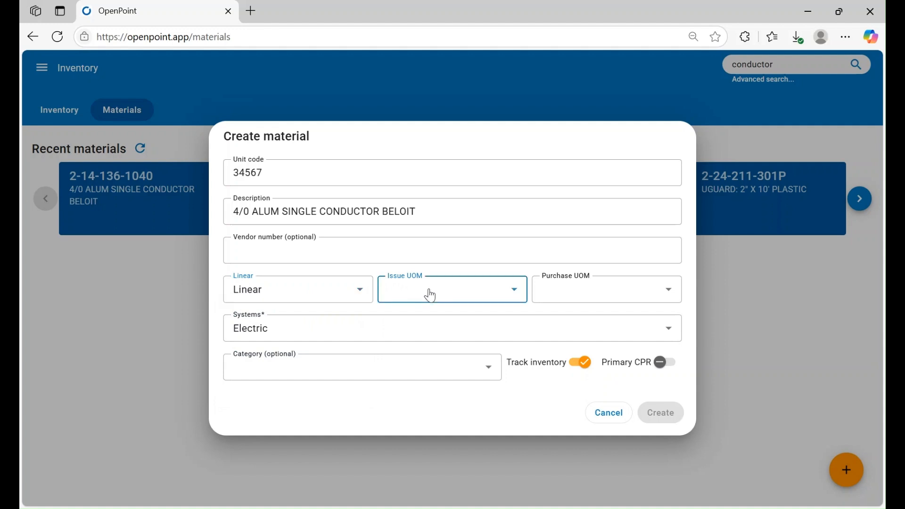
{"action": "left_click", "coordinate": [422, 391]}
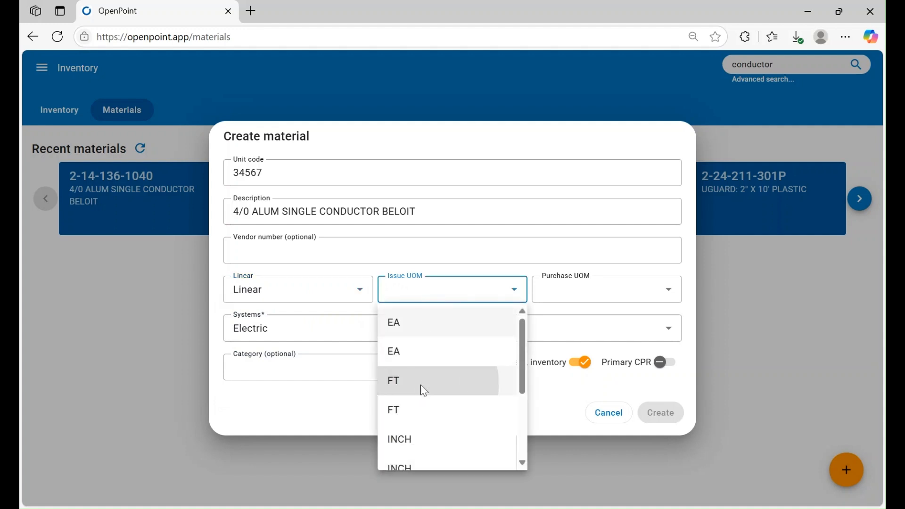
{"action": "left_click", "coordinate": [579, 297]}
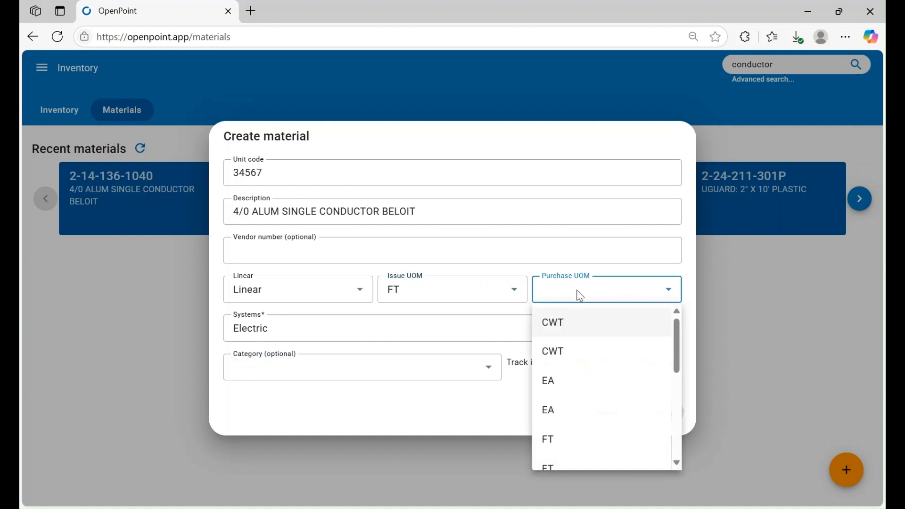
{"action": "left_click", "coordinate": [567, 441]}
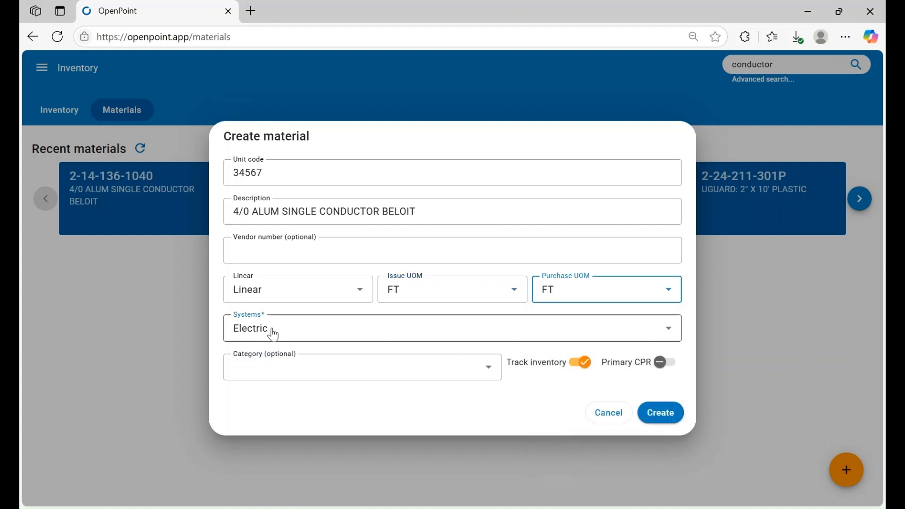
Keep the Electric system, assign the URD Conductor category and create the material
{"action": "left_click", "coordinate": [369, 334]}
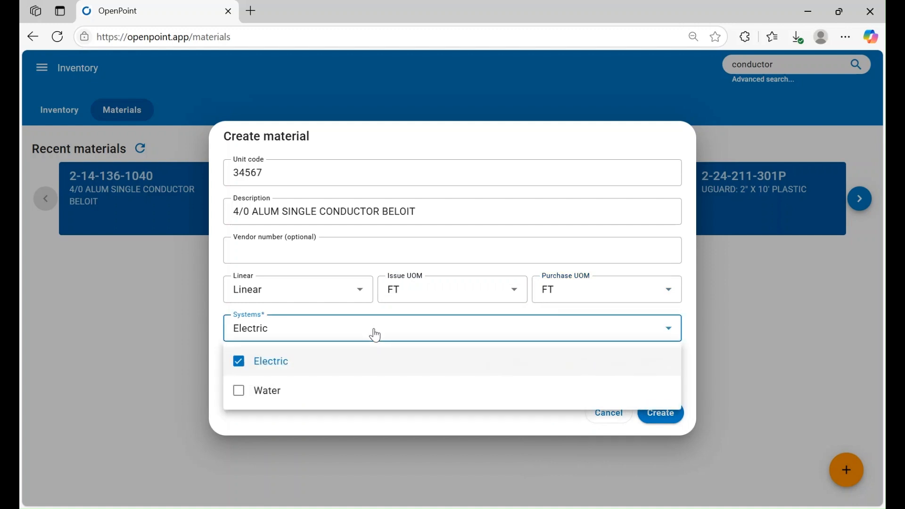
{"action": "left_click", "coordinate": [374, 334]}
{"action": "left_click", "coordinate": [313, 379]}
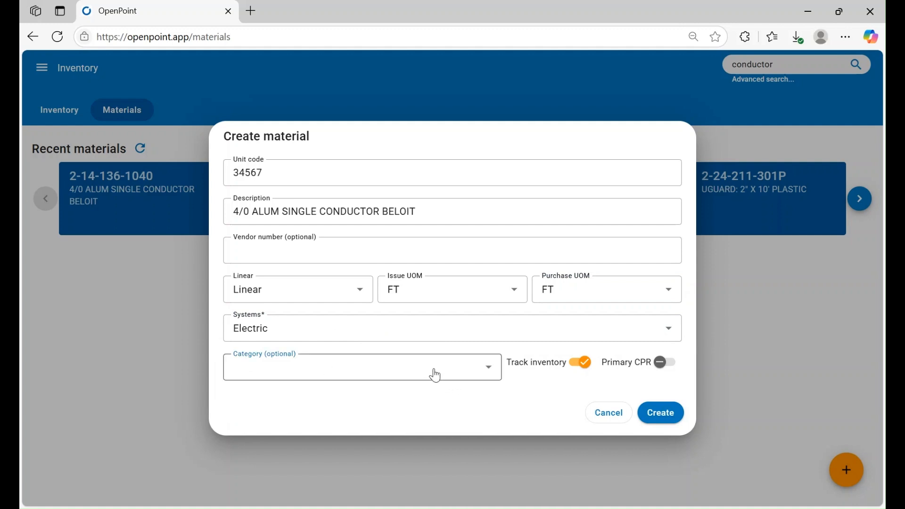
{"action": "left_click", "coordinate": [405, 376]}
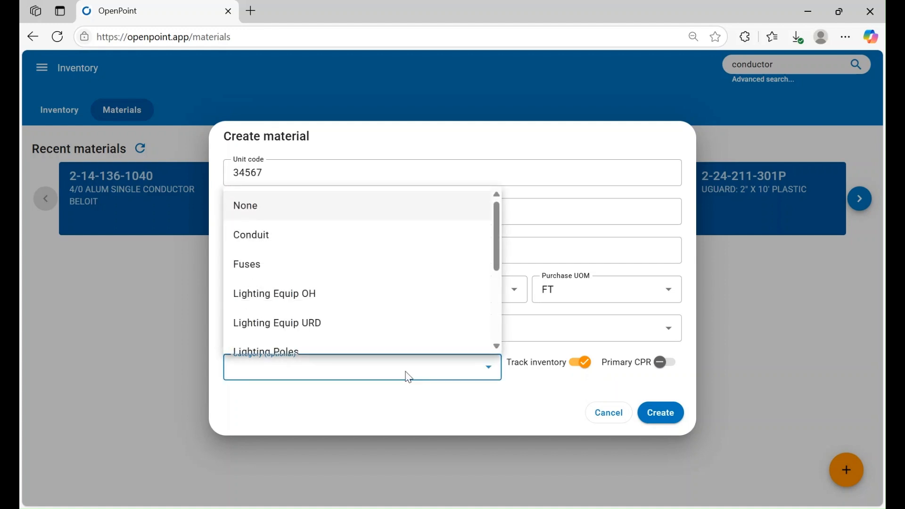
{"action": "scroll", "coordinate": [420, 311], "scroll_direction": "down", "scroll_amount": 3}
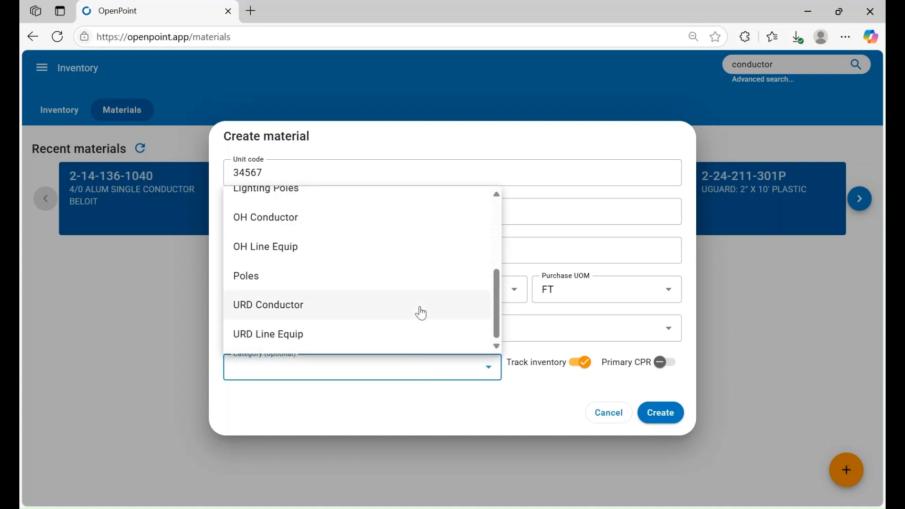
{"action": "left_click", "coordinate": [290, 307]}
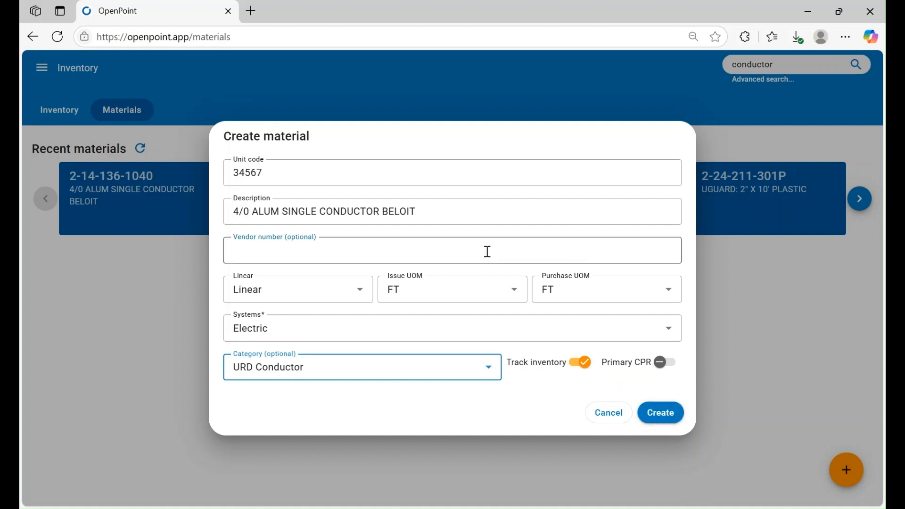
{"action": "left_click", "coordinate": [661, 414]}
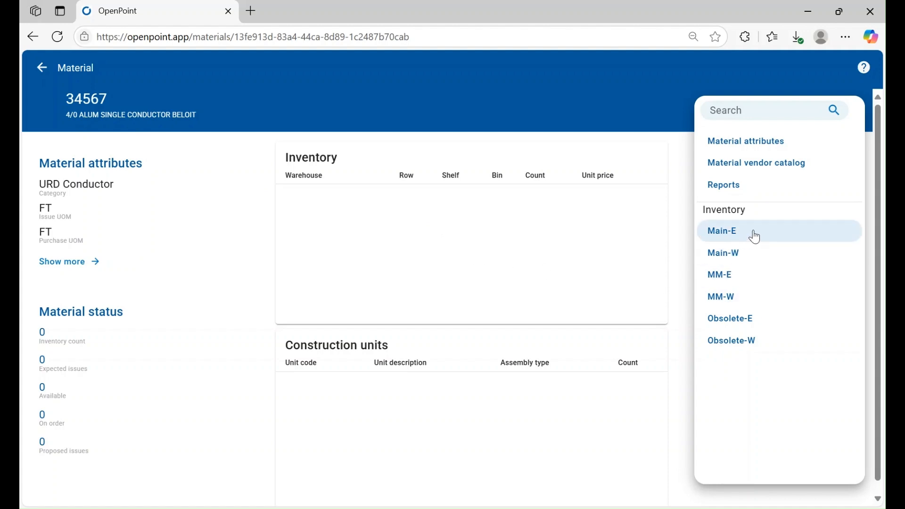
Create inventory for material 34567 at warehouse Main-E and return to the material overview
{"action": "left_click", "coordinate": [780, 236]}
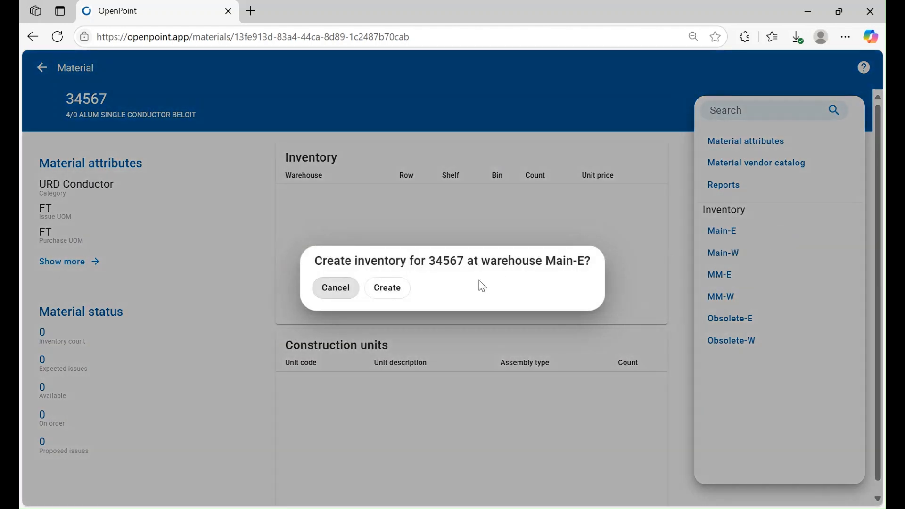
{"action": "left_click", "coordinate": [386, 288]}
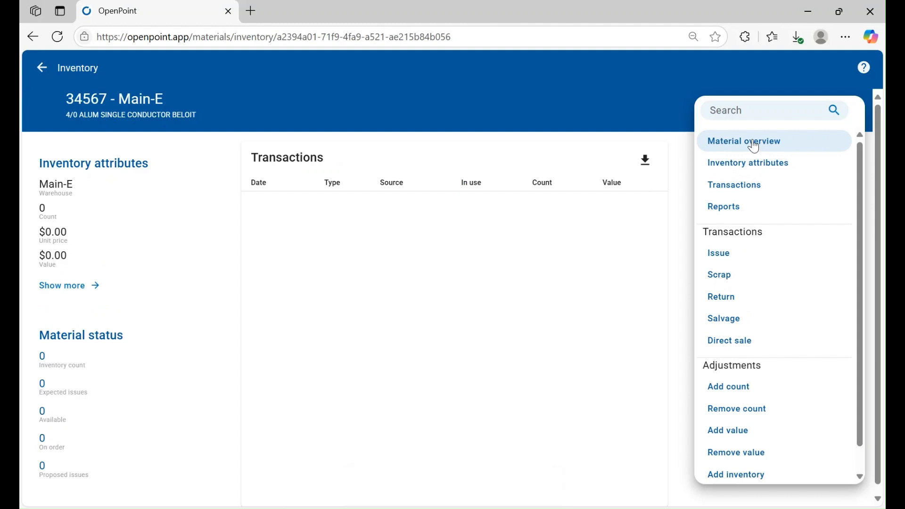
{"action": "left_click", "coordinate": [754, 147]}
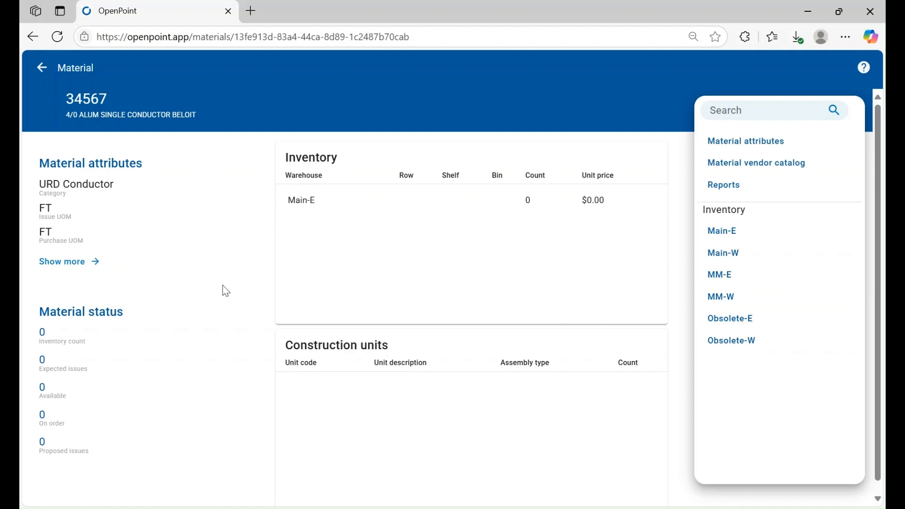
Add the note "This is a more detailed description" to the material's attributes and save the change
{"action": "left_click", "coordinate": [66, 268]}
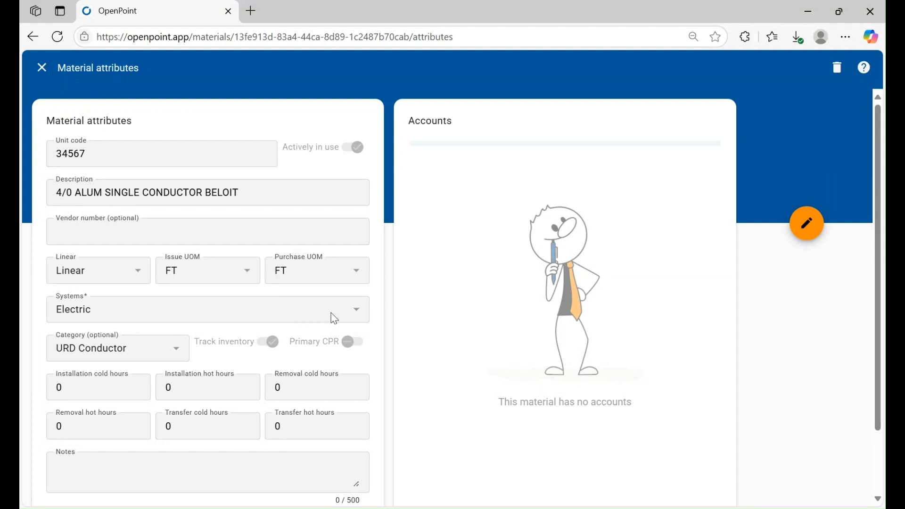
{"action": "scroll", "coordinate": [332, 316], "scroll_direction": "down", "scroll_amount": 2}
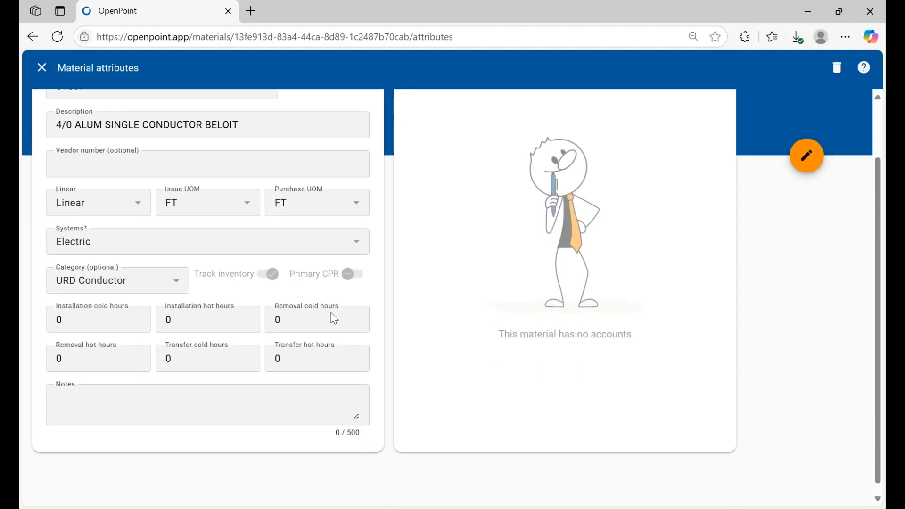
{"action": "scroll", "coordinate": [333, 317], "scroll_direction": "down", "scroll_amount": 1}
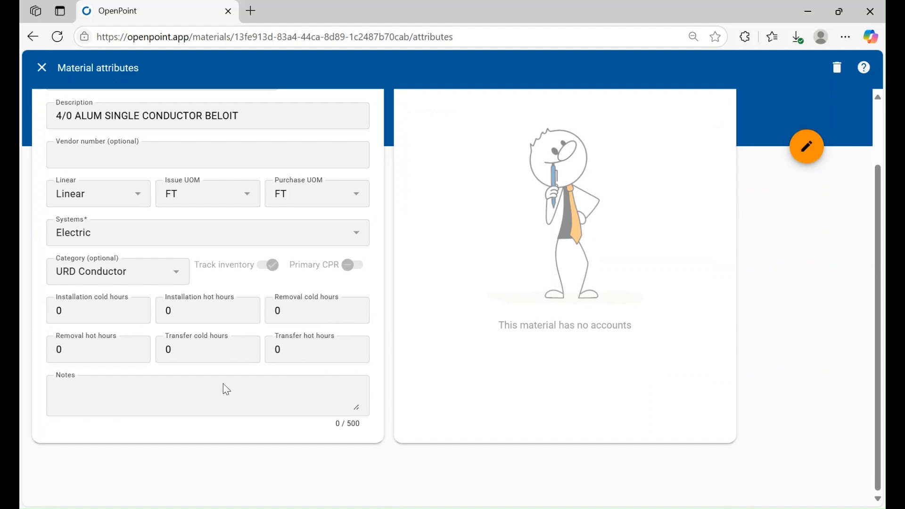
{"action": "scroll", "coordinate": [245, 381], "scroll_direction": "up", "scroll_amount": 2}
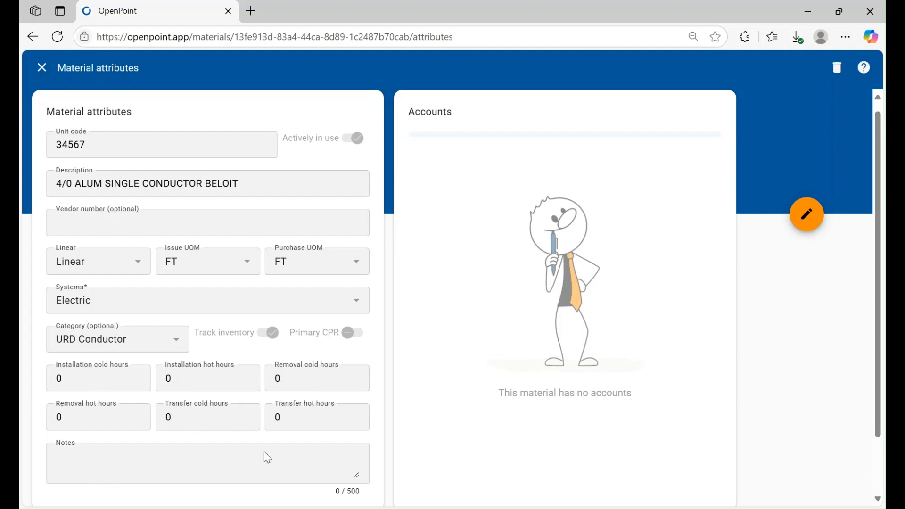
{"action": "left_click", "coordinate": [806, 220]}
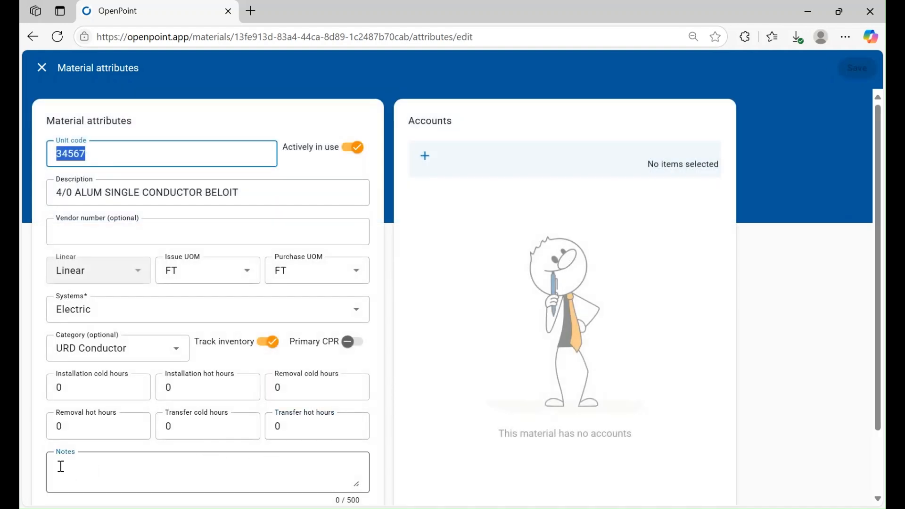
{"action": "left_click", "coordinate": [61, 466]}
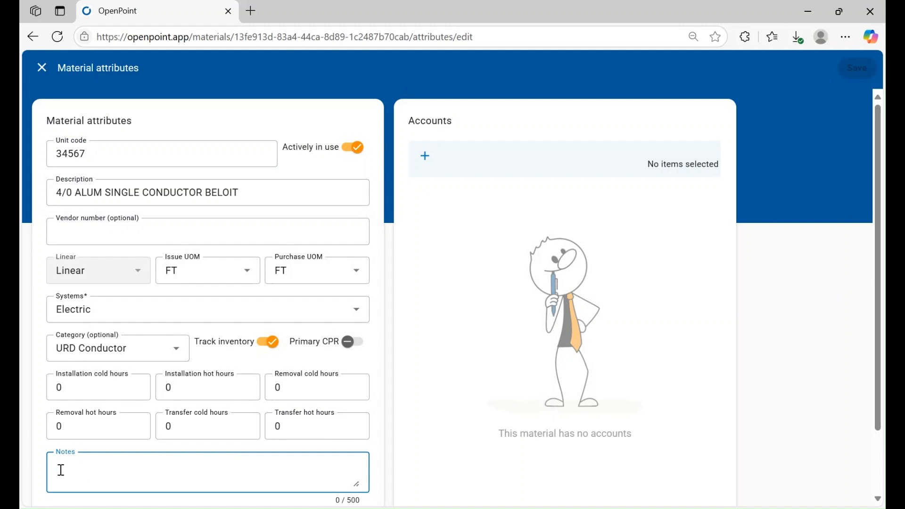
{"action": "type", "text": "This "}
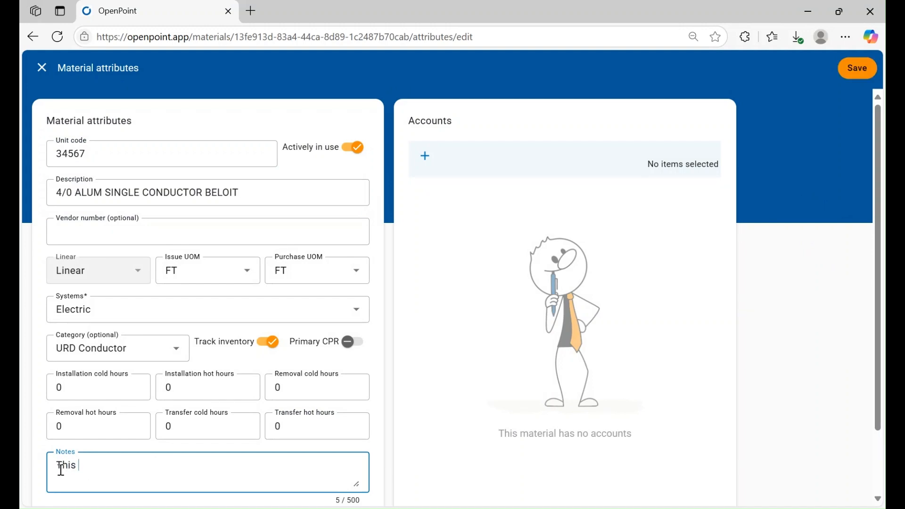
{"action": "type", "text": "is a more detailed description"}
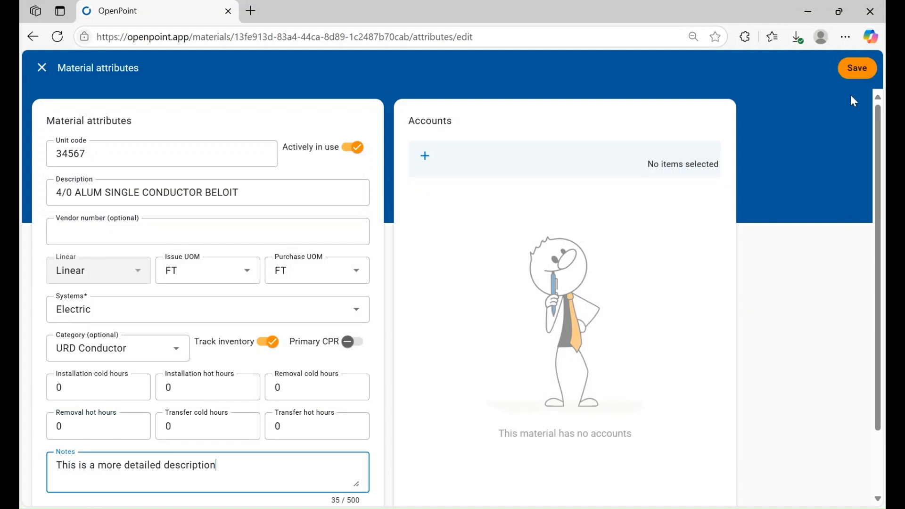
{"action": "left_click", "coordinate": [857, 74]}
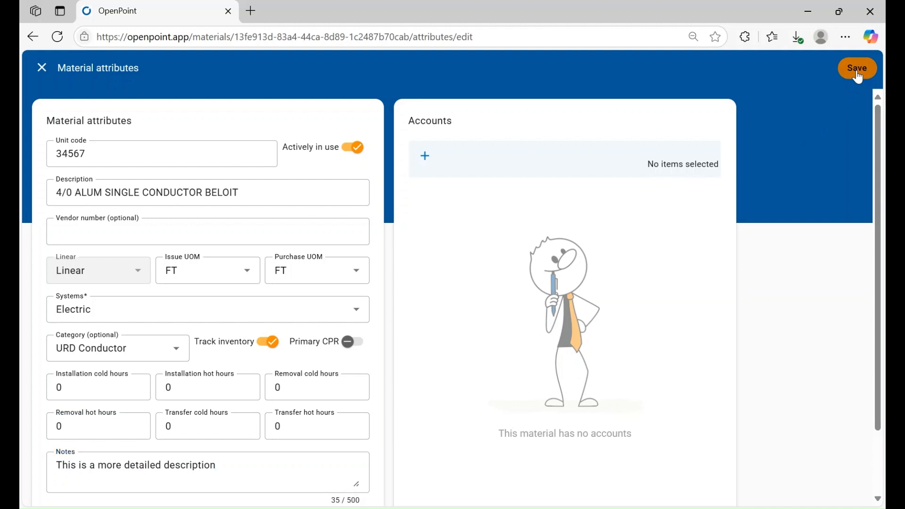